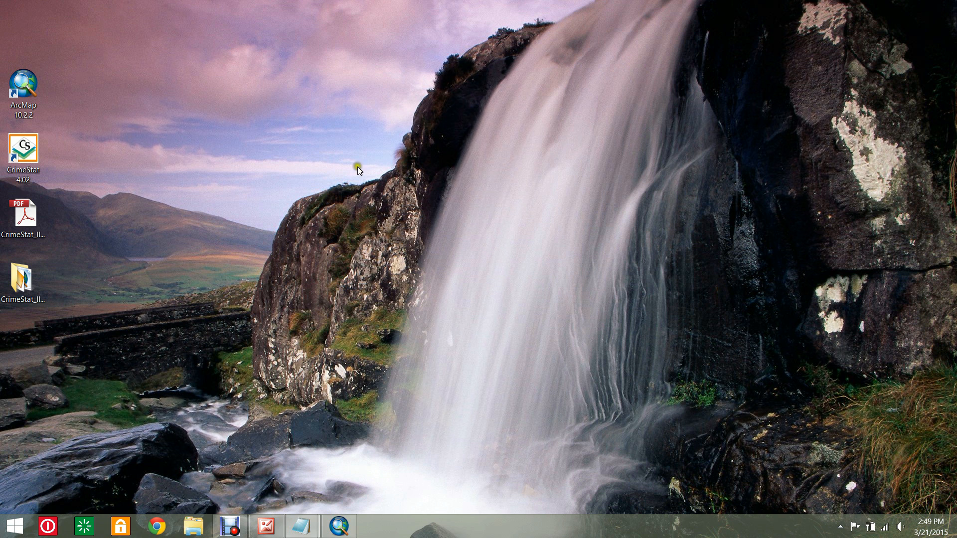
Step: Restore the lincoln map document in ArcMap from the taskbar
{"action": "left_click", "coordinate": [338, 526]}
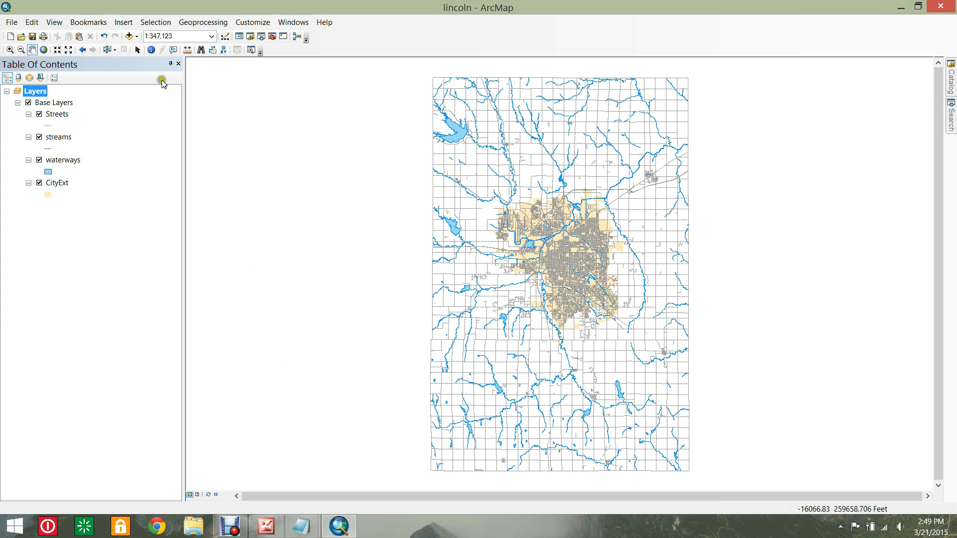
Step: Add the burglaryseries.shp point layer to the lincoln map
{"action": "left_click", "coordinate": [130, 36]}
{"action": "left_click", "coordinate": [377, 219]}
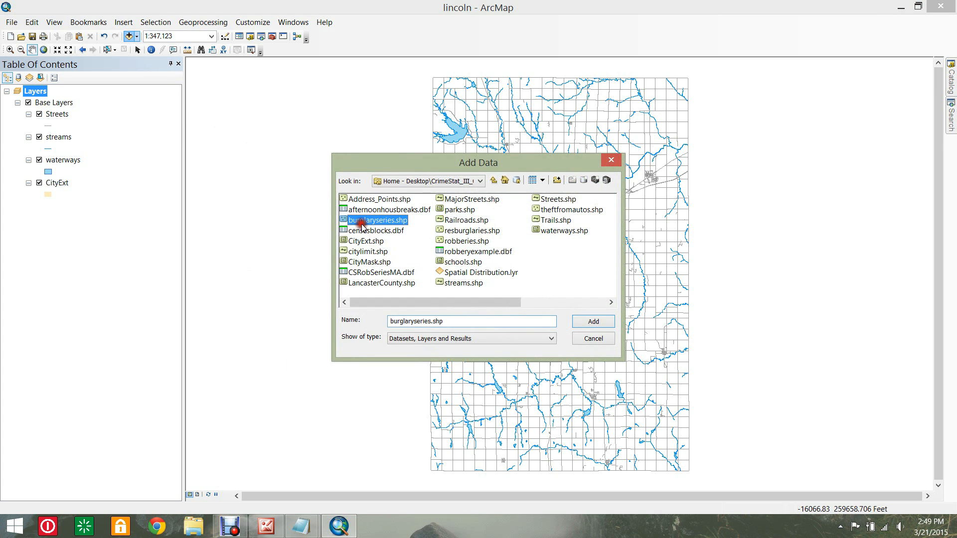
{"action": "left_click", "coordinate": [591, 322]}
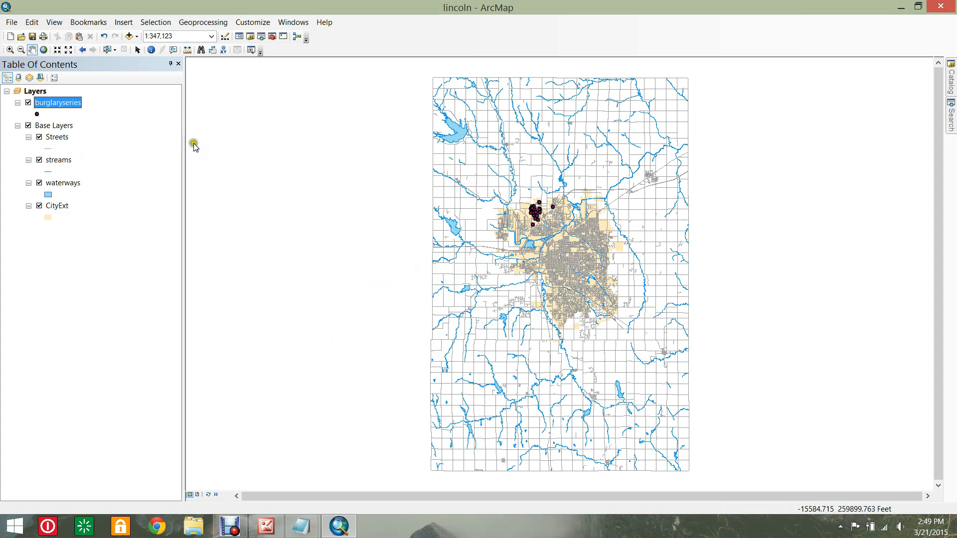
Step: Zoom the map to the saved AOI bookmark around the burglaries
{"action": "left_click", "coordinate": [88, 22]}
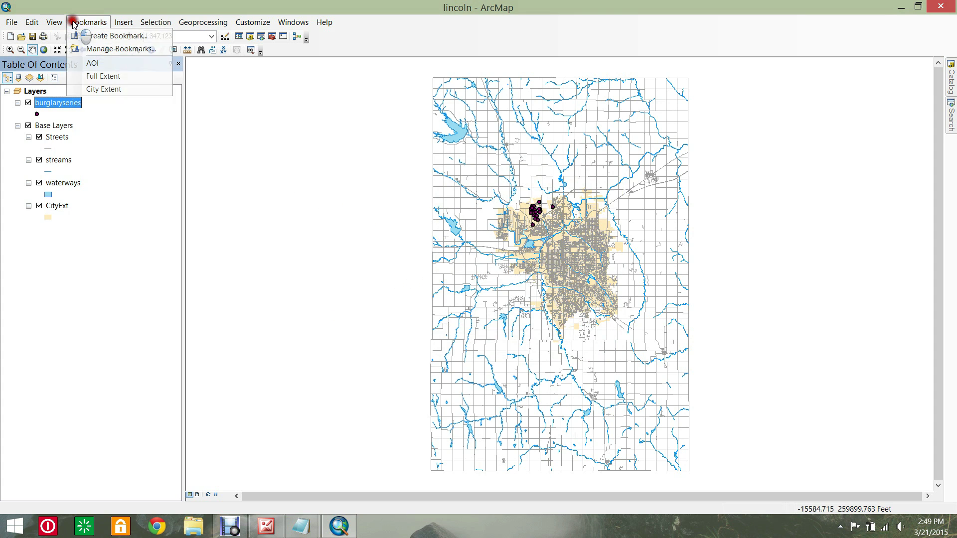
{"action": "left_click", "coordinate": [92, 63]}
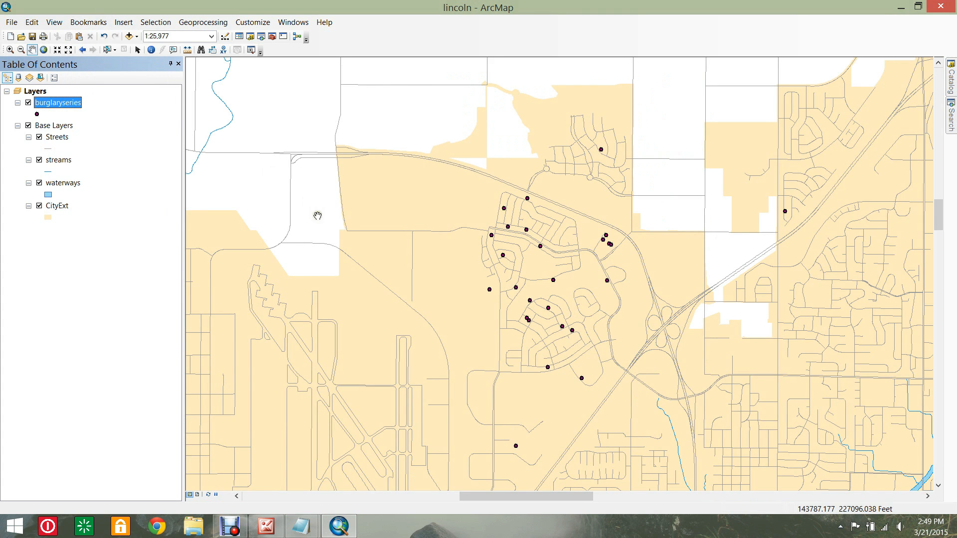
{"action": "right_click", "coordinate": [37, 91]}
Step: Confirm the Layers data frame uses Lincoln Projection, then minimize ArcMap to the desktop
{"action": "left_click", "coordinate": [84, 349]}
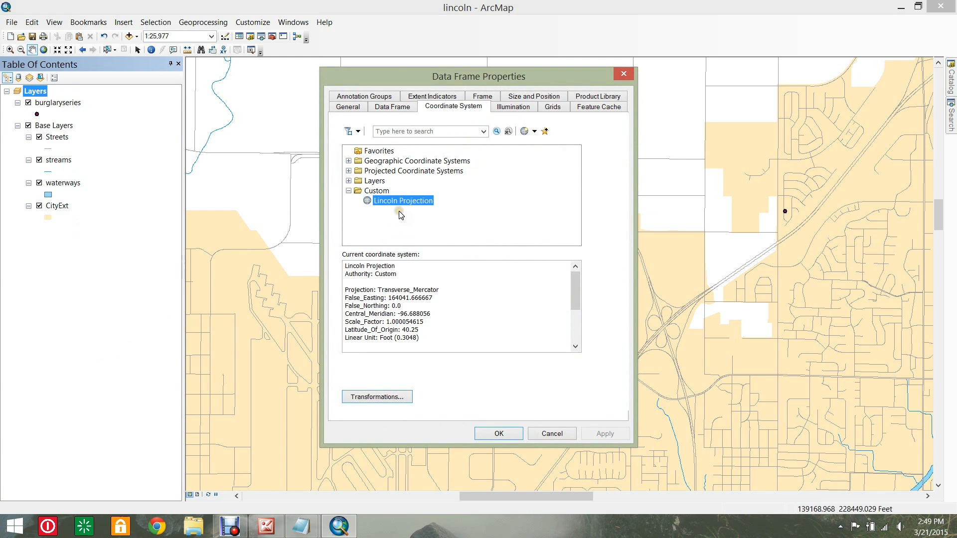
{"action": "left_click_drag", "start_coordinate": [575, 288], "coordinate": [580, 344]}
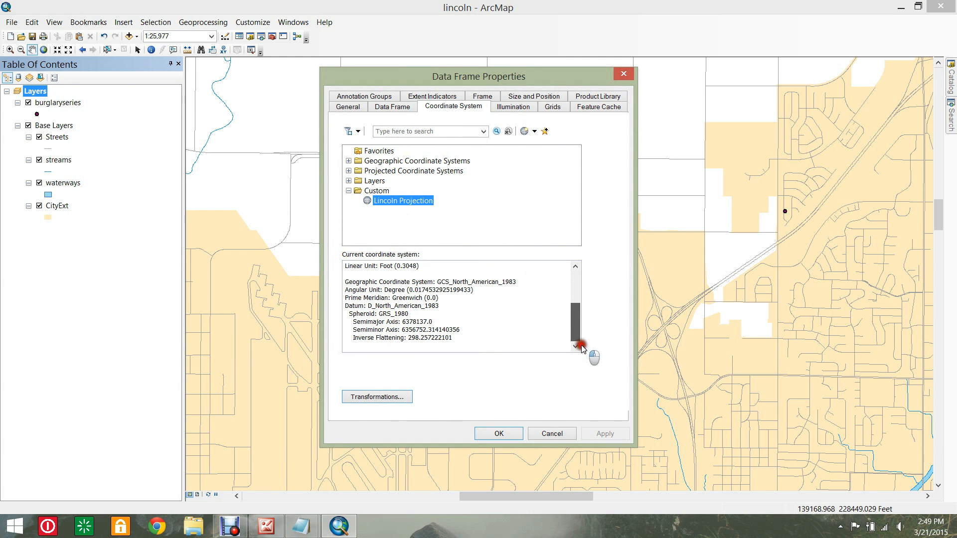
{"action": "left_click", "coordinate": [513, 433]}
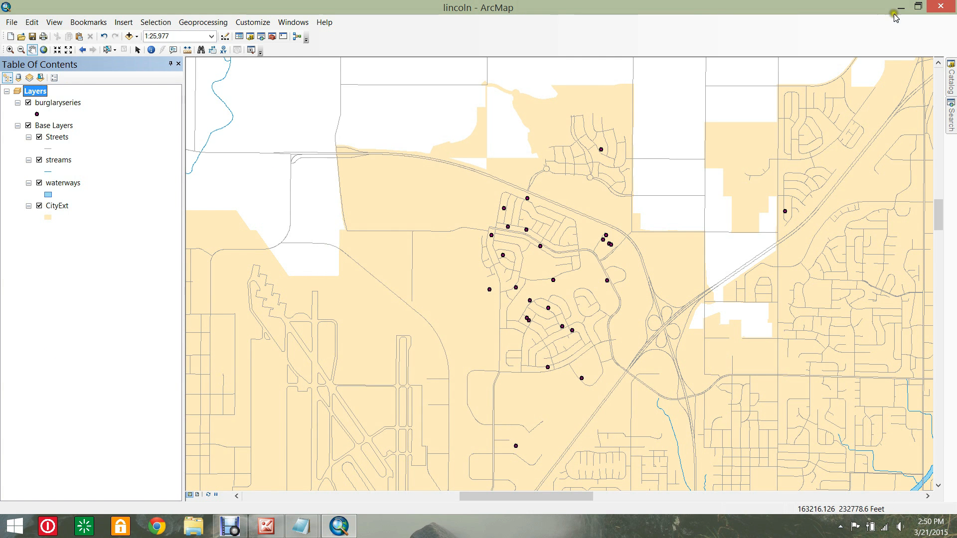
{"action": "left_click", "coordinate": [899, 8]}
Step: Launch CrimeStat IV from the desktop and begin selecting the primary input file
{"action": "double_click", "coordinate": [46, 143]}
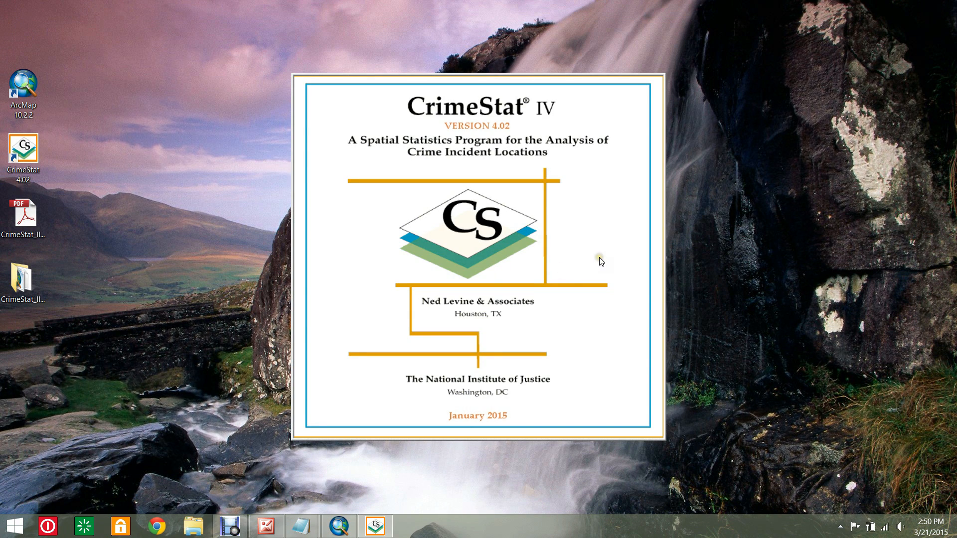
{"action": "left_click", "coordinate": [600, 262]}
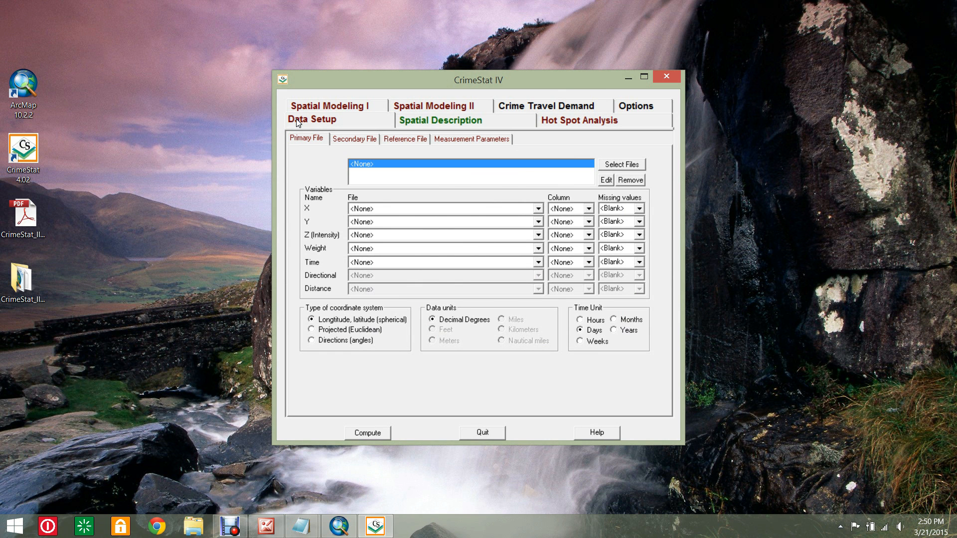
{"action": "left_click", "coordinate": [621, 165]}
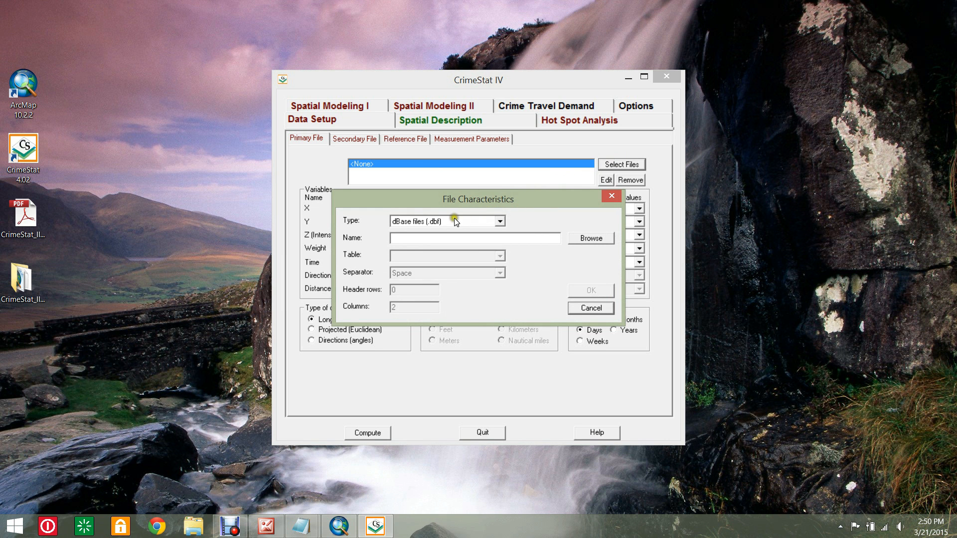
Step: Load burglaryseries.shp as the primary file with type Point shape files
{"action": "left_click", "coordinate": [501, 221]}
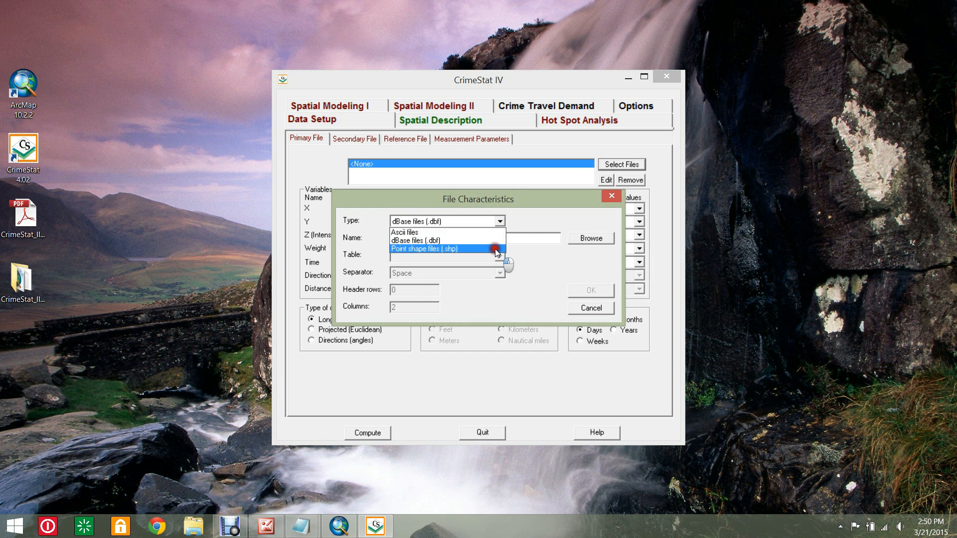
{"action": "left_click", "coordinate": [449, 249]}
{"action": "left_click", "coordinate": [591, 239]}
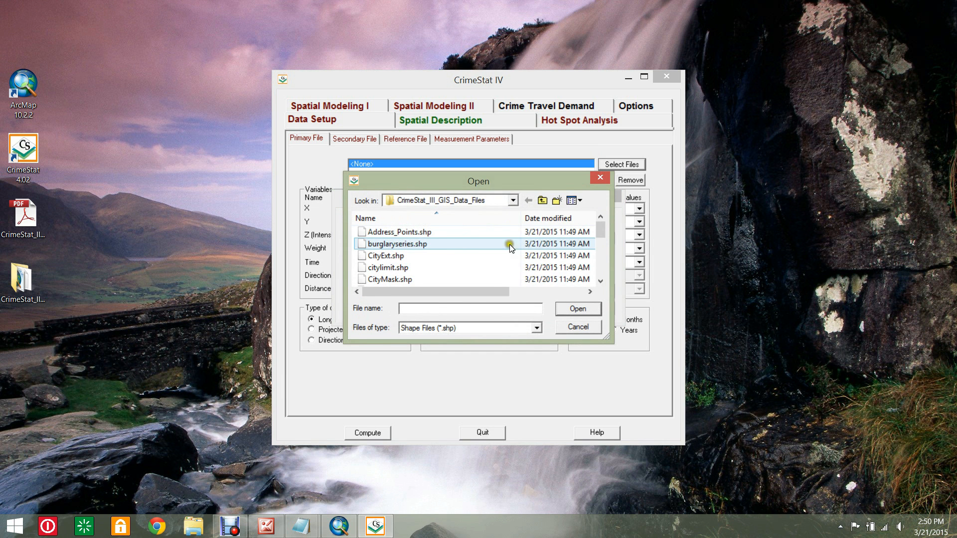
{"action": "left_click", "coordinate": [438, 241]}
{"action": "left_click", "coordinate": [584, 308]}
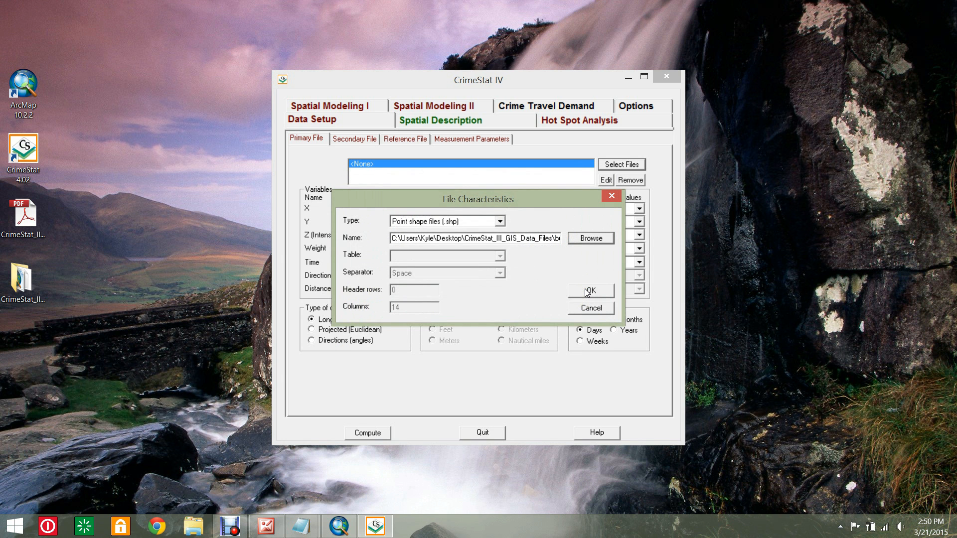
{"action": "left_click", "coordinate": [588, 291]}
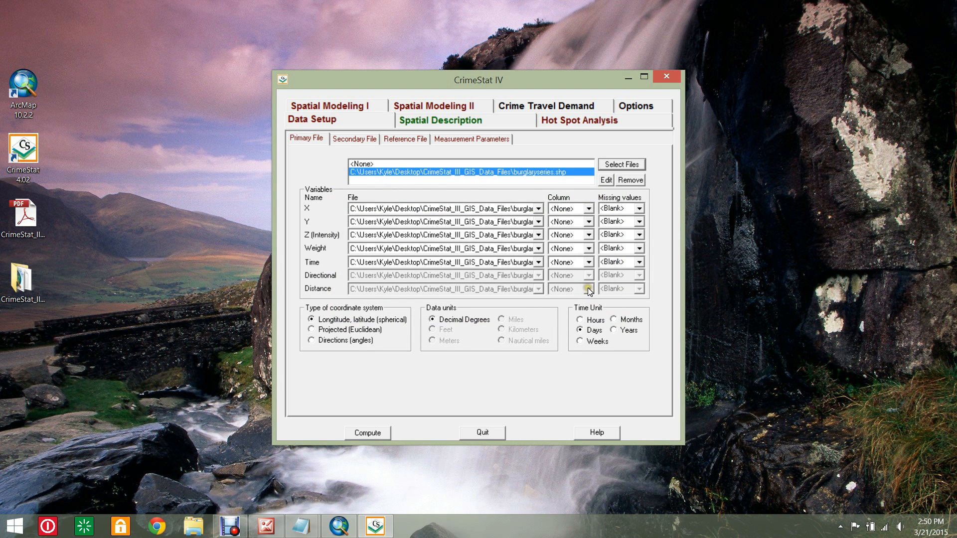
Step: Map X and Y columns to the coordinate variables and set coordinates to Projected (Euclidean) in feet
{"action": "left_click", "coordinate": [588, 208]}
{"action": "left_click", "coordinate": [568, 227]}
{"action": "left_click", "coordinate": [588, 222]}
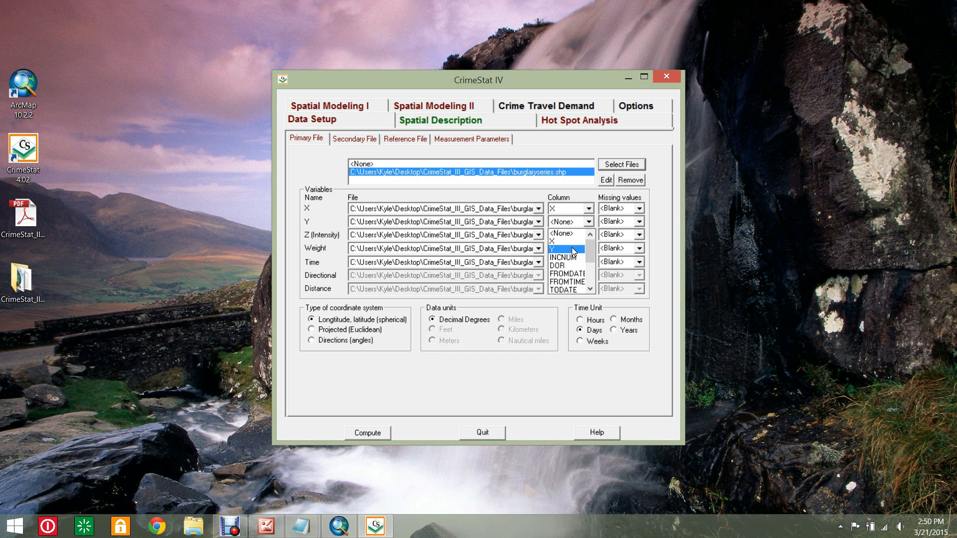
{"action": "left_click", "coordinate": [573, 249]}
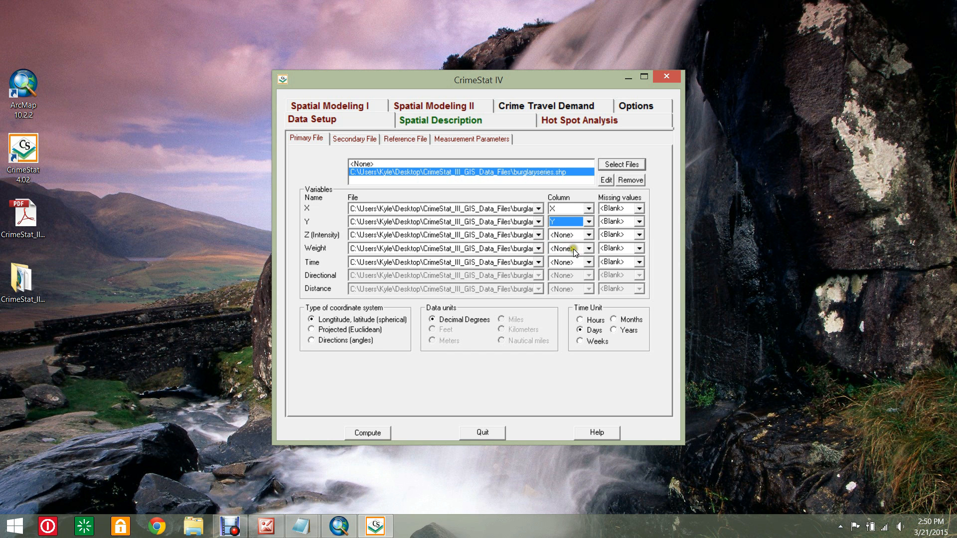
{"action": "left_click", "coordinate": [311, 329]}
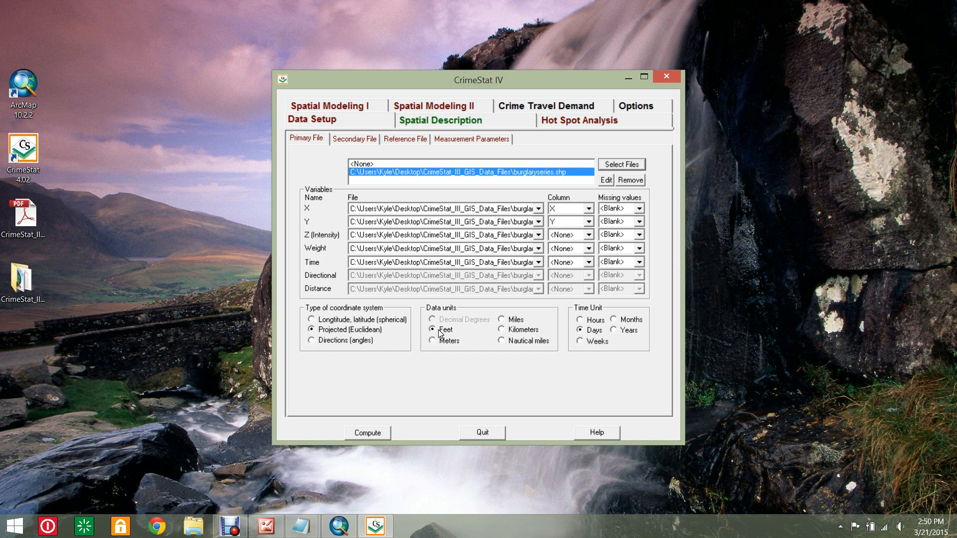
{"action": "left_click", "coordinate": [397, 141]}
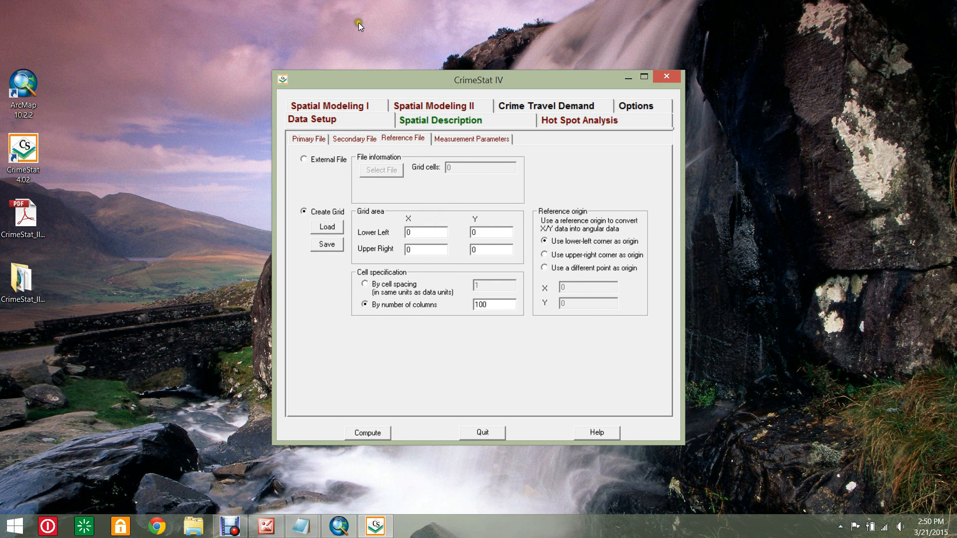
Step: Define the reference grid corners with upper-right X 2000068.4, Y 236825 and 250 columns
{"action": "left_click_drag", "start_coordinate": [427, 232], "coordinate": [390, 230]}
{"action": "type", "text": "128"}
{"action": "type", "text": "626."}
{"action": "type", "text": "7"}
{"action": "double_click", "coordinate": [489, 232]}
{"action": "type", "text": "1600"}
{"action": "type", "text": "74.6"}
{"action": "double_click", "coordinate": [412, 251]}
{"action": "type", "text": "20000"}
{"action": "type", "text": "68.4"}
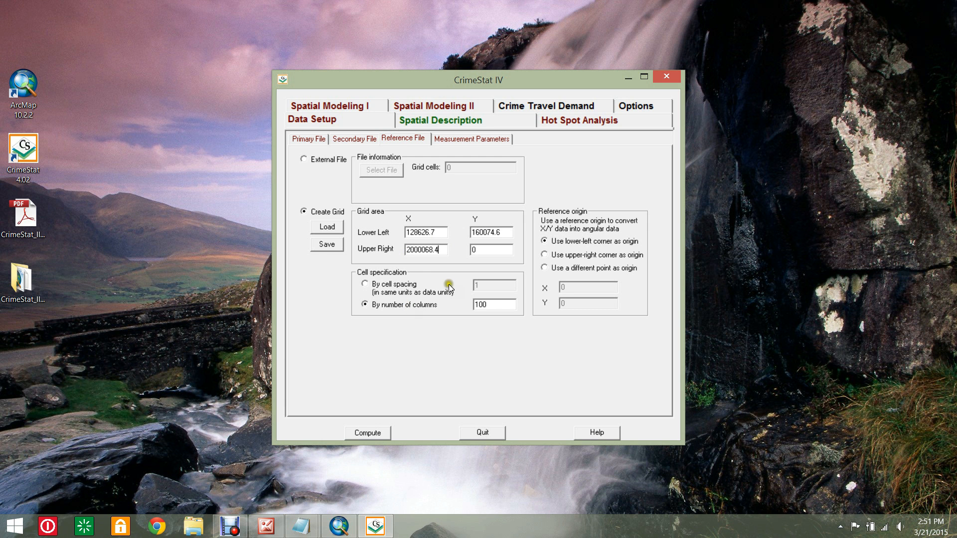
{"action": "double_click", "coordinate": [472, 250]}
{"action": "type", "text": "368"}
{"action": "type", "text": "25"}
{"action": "left_click_drag", "start_coordinate": [493, 304], "coordinate": [463, 305]}
{"action": "type", "text": "250"}
{"action": "left_click", "coordinate": [469, 139]}
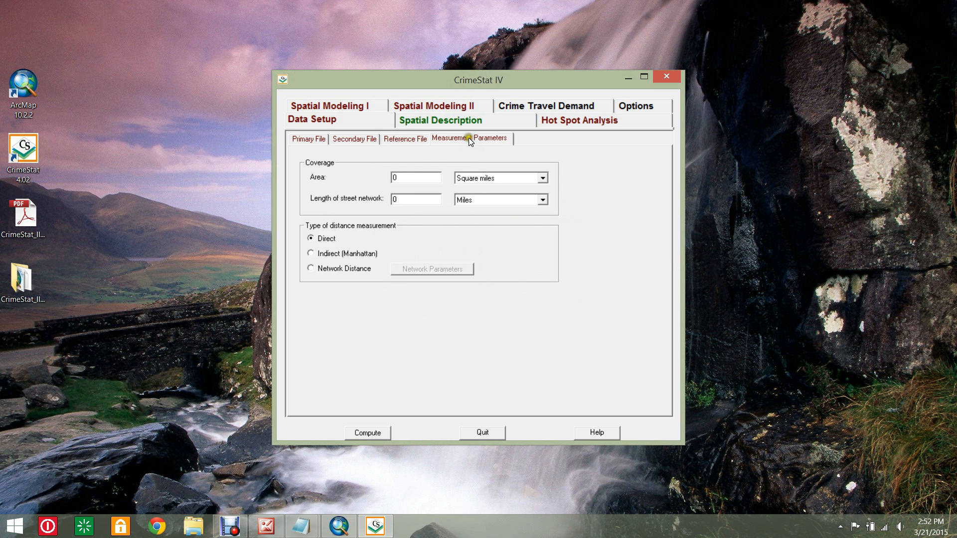
Step: Set coverage area 88.19 square miles, street length 1283.16 miles and Indirect (Manhattan) distance
{"action": "left_click", "coordinate": [552, 64]}
{"action": "left_click", "coordinate": [394, 177]}
{"action": "type", "text": "88.19"}
{"action": "left_click_drag", "start_coordinate": [407, 200], "coordinate": [373, 197]}
{"action": "type", "text": "1283.1"}
{"action": "type", "text": "6"}
{"action": "left_click", "coordinate": [324, 257]}
{"action": "left_click", "coordinate": [420, 120]}
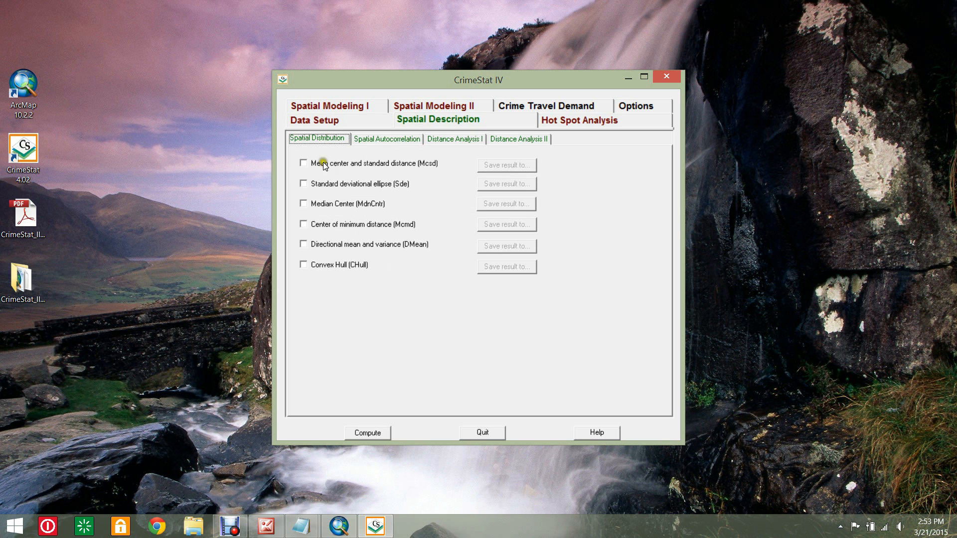
Step: Check Mcsd, Sde, MdnCntr, Mcmd and CHull as the spatial distribution statistics to run
{"action": "left_click", "coordinate": [303, 163]}
{"action": "left_click", "coordinate": [304, 183]}
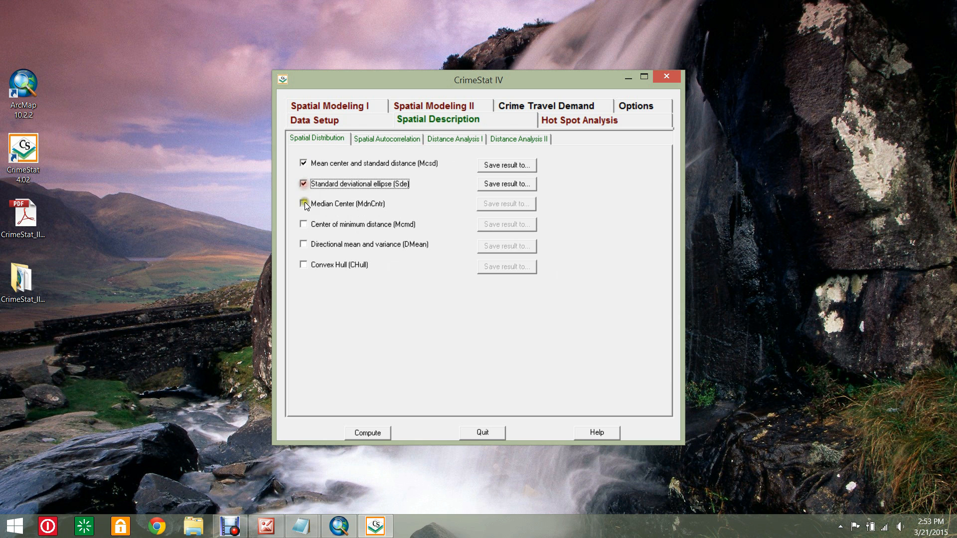
{"action": "left_click", "coordinate": [304, 204]}
{"action": "left_click", "coordinate": [303, 223]}
{"action": "left_click", "coordinate": [304, 264]}
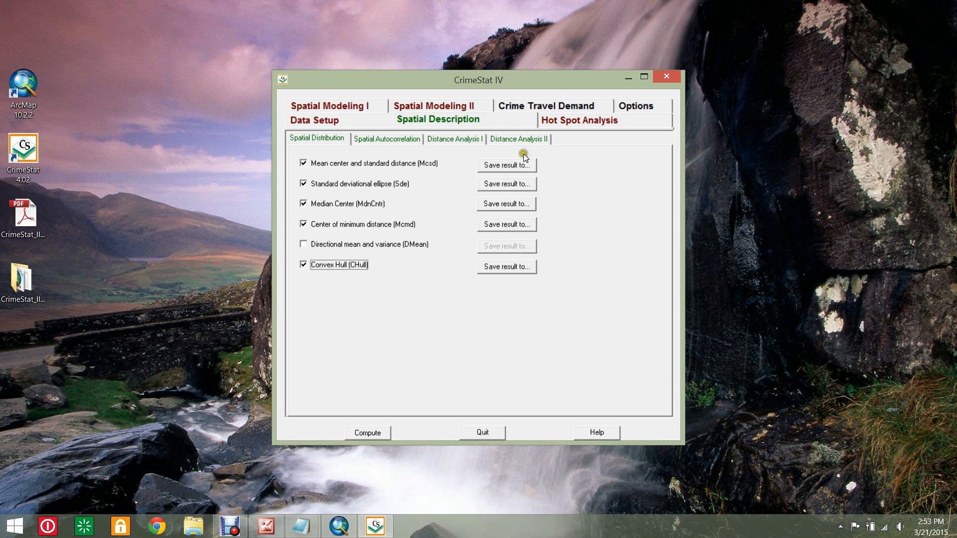
{"action": "left_click", "coordinate": [512, 166]}
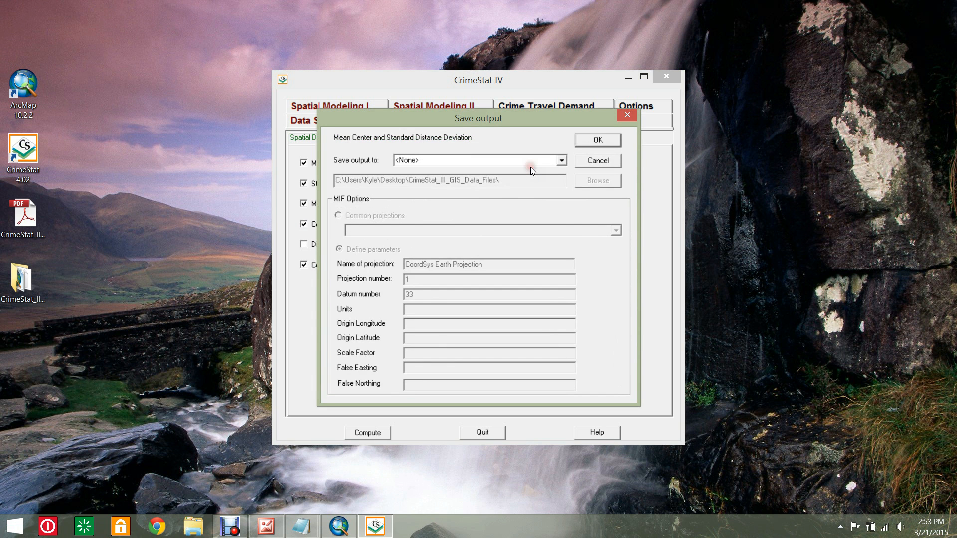
Step: Save the mean center and standard distance result as an ArcView SHP with a burglaryseries file name
{"action": "left_click", "coordinate": [560, 161]}
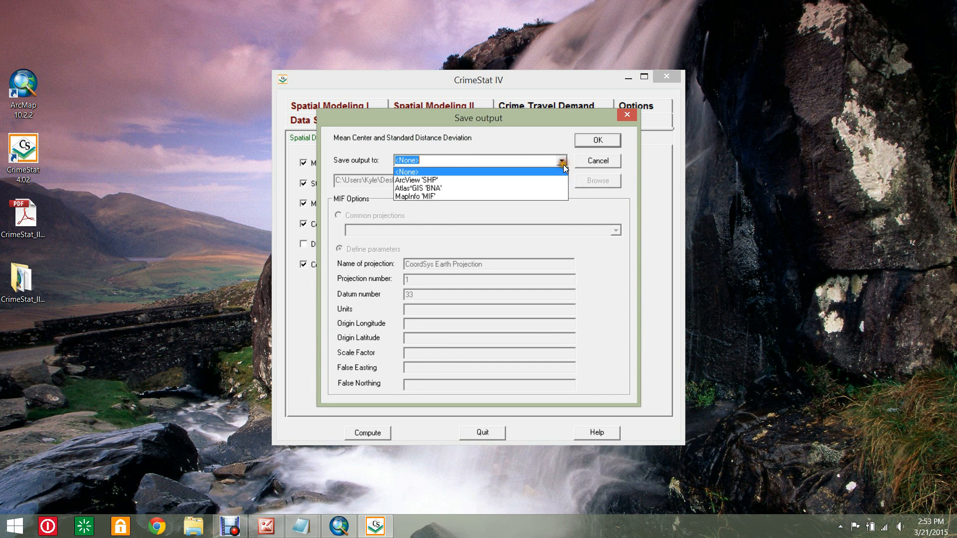
{"action": "left_click", "coordinate": [559, 178]}
{"action": "left_click", "coordinate": [550, 181]}
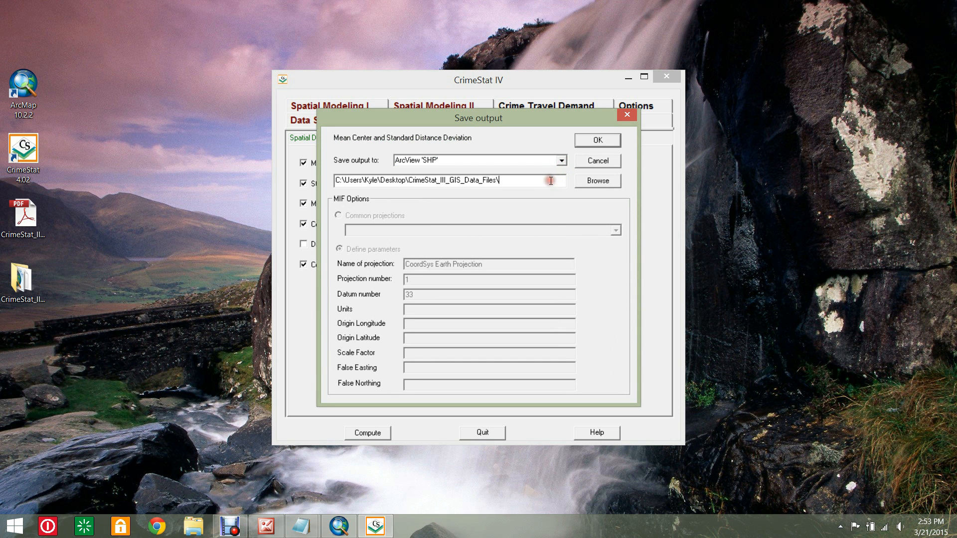
{"action": "type", "text": "bura"}
{"action": "type", "text": "glaryseries"}
{"action": "left_click", "coordinate": [596, 142]}
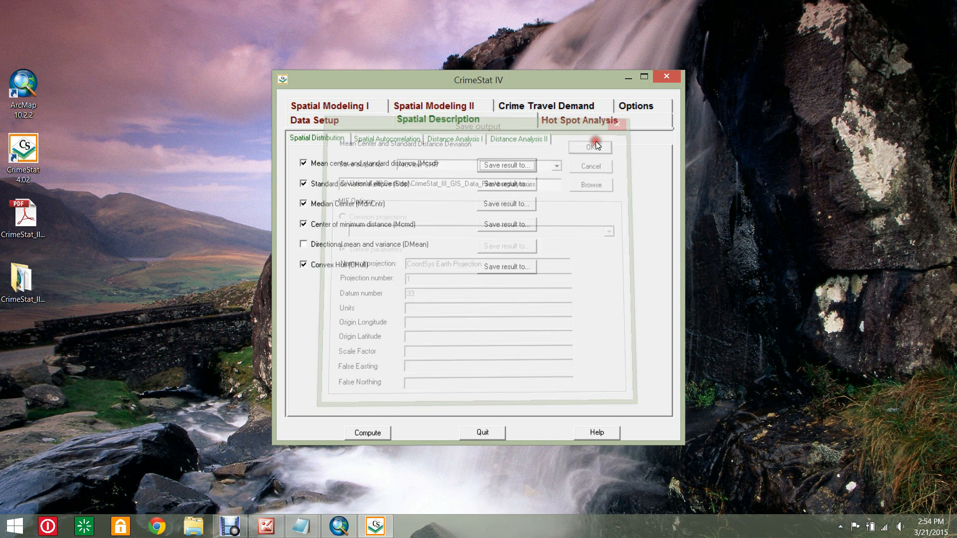
Step: Save the standard deviational ellipse result as an ArcView SHP, copying the burglaryseries output name
{"action": "left_click", "coordinate": [527, 184]}
{"action": "left_click", "coordinate": [562, 159]}
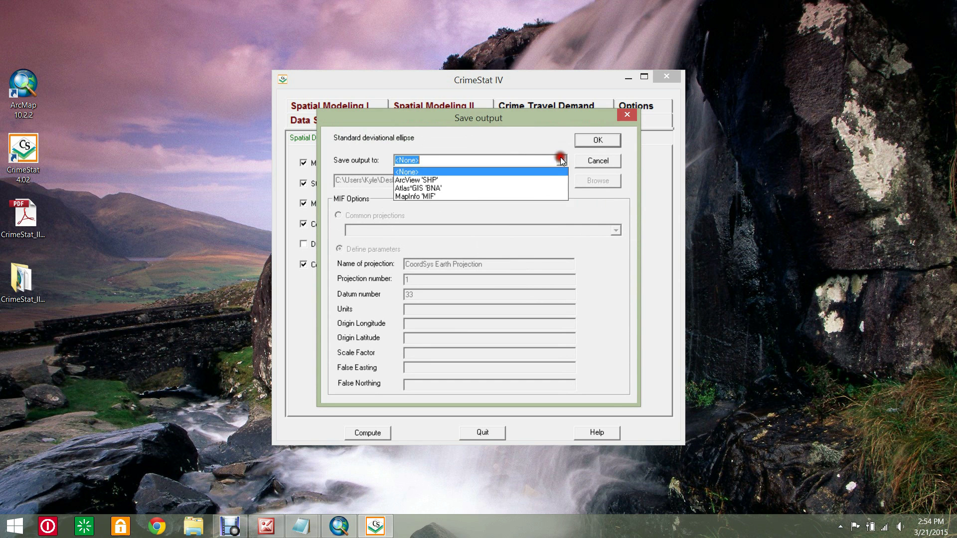
{"action": "left_click", "coordinate": [479, 180]}
{"action": "left_click", "coordinate": [546, 180]}
{"action": "type", "text": "bura"}
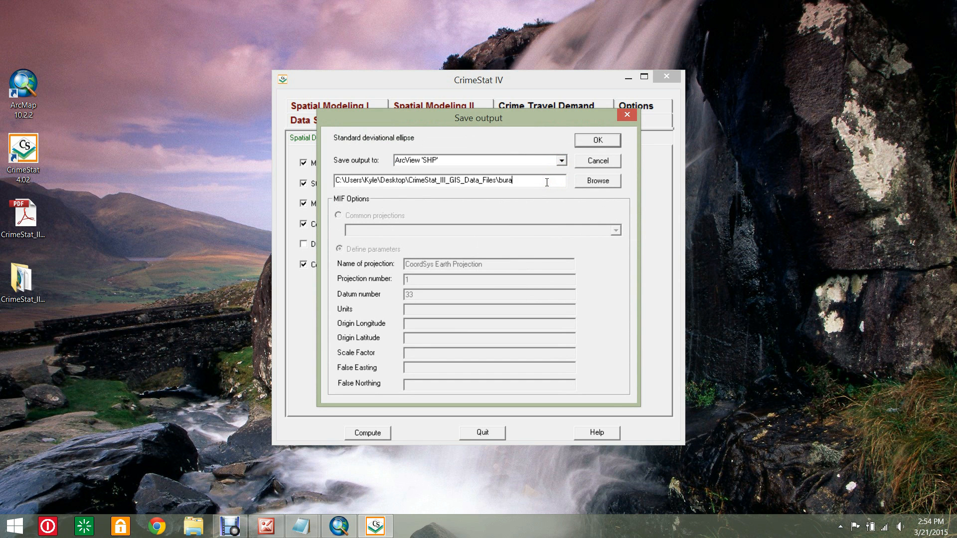
{"action": "key", "text": "BackSpace"}
{"action": "type", "text": "glaryseries"}
{"action": "left_click_drag", "start_coordinate": [540, 180], "coordinate": [500, 181]}
{"action": "left_click", "coordinate": [599, 141]}
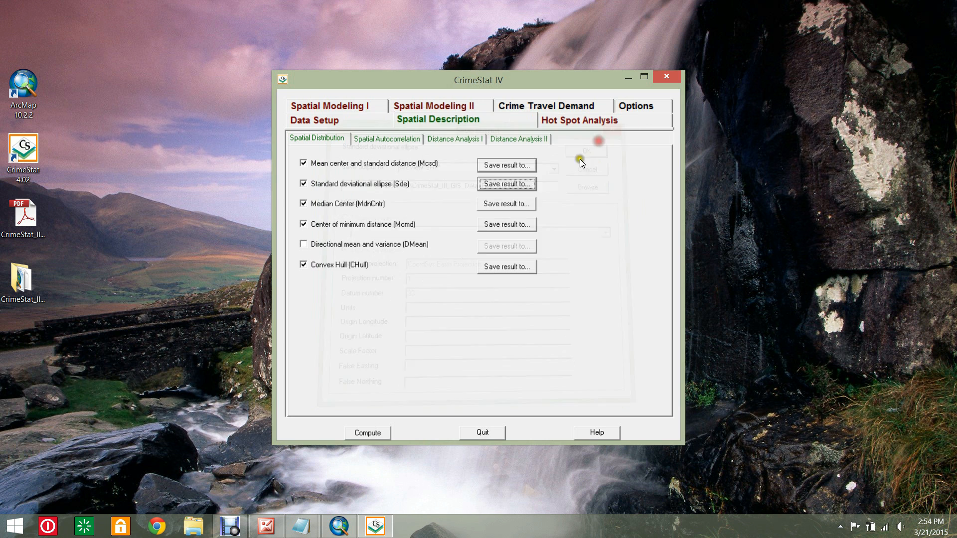
Step: Save the median center and center of minimum distance results as ArcView SHP files with the pasted name
{"action": "left_click", "coordinate": [532, 204]}
{"action": "left_click", "coordinate": [556, 162]}
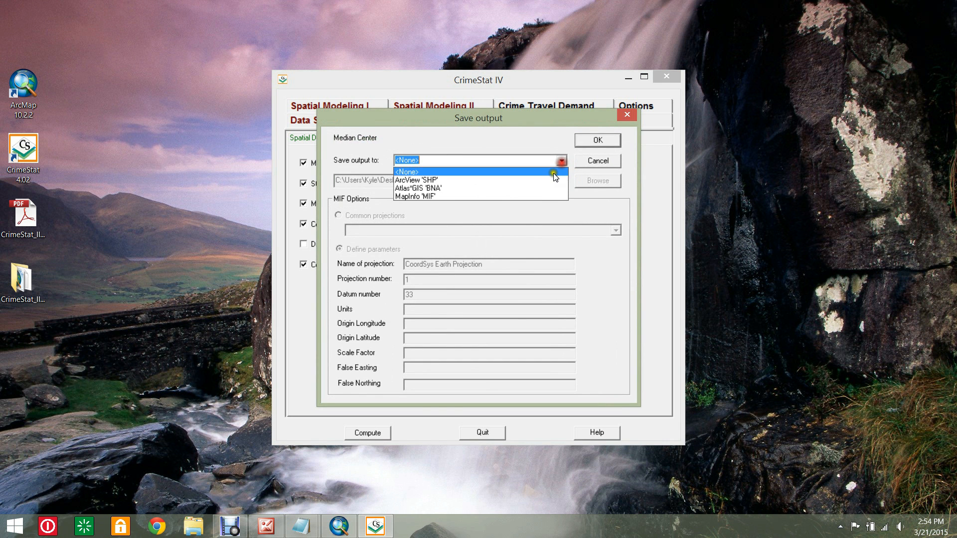
{"action": "left_click", "coordinate": [547, 184]}
{"action": "type", "text": "burglaryseries"}
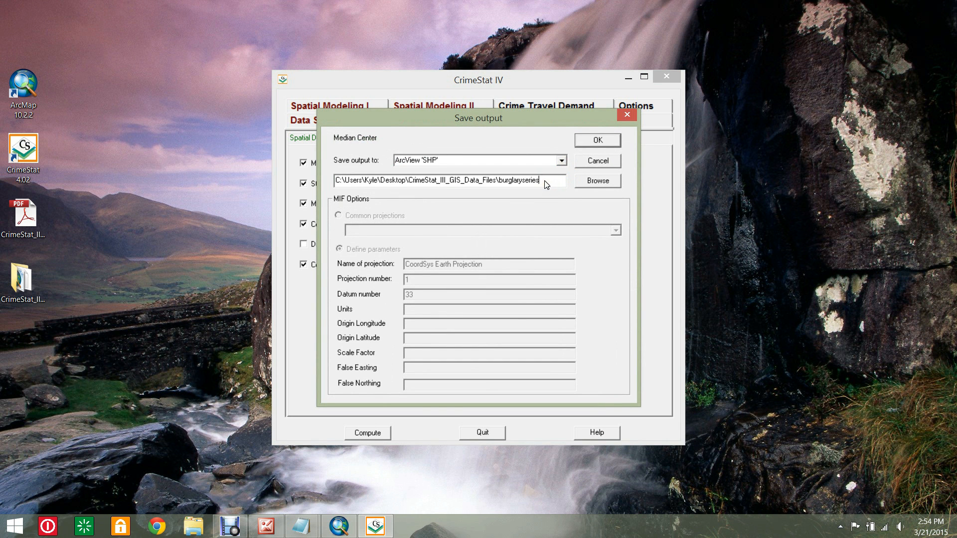
{"action": "left_click", "coordinate": [601, 138]}
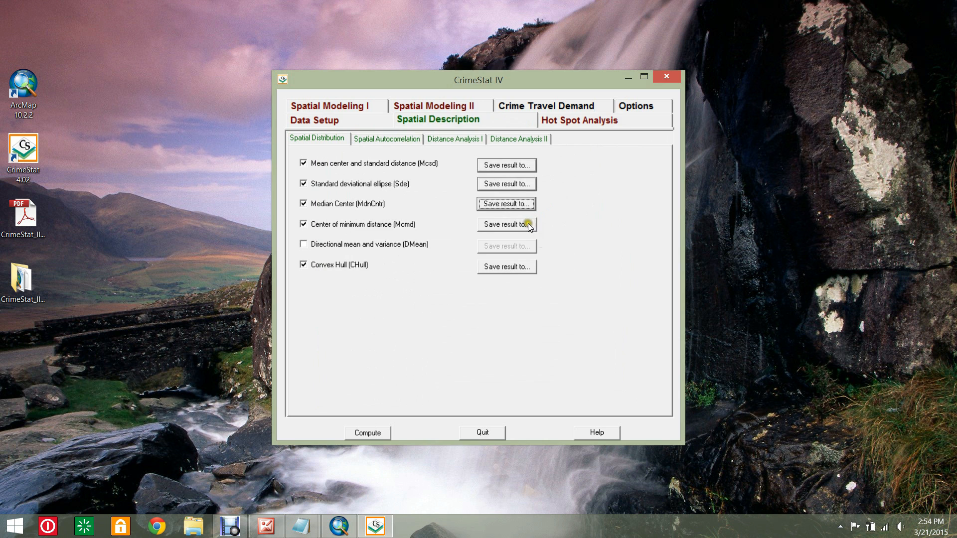
{"action": "left_click", "coordinate": [528, 224]}
{"action": "left_click", "coordinate": [561, 161]}
{"action": "left_click", "coordinate": [546, 177]}
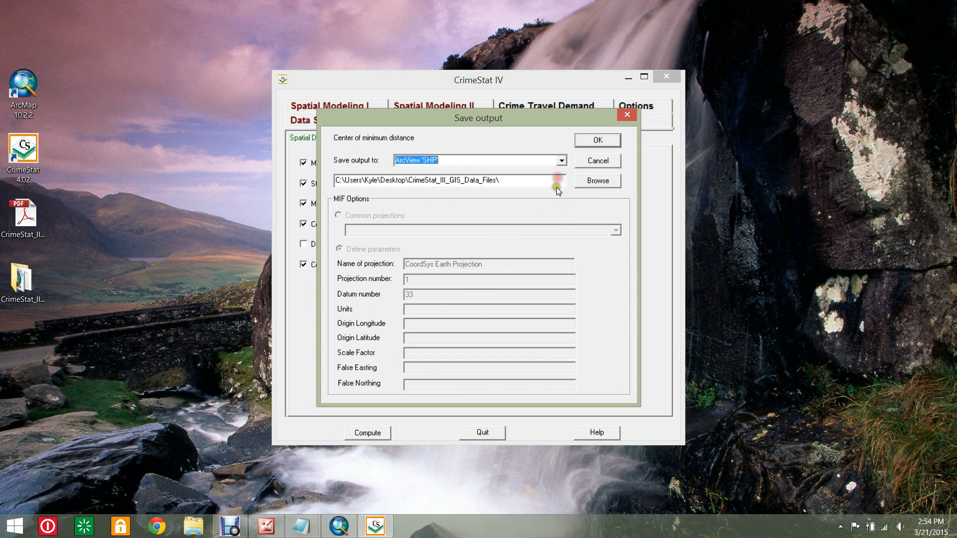
{"action": "type", "text": "burglaryseries"}
{"action": "left_click", "coordinate": [589, 139]}
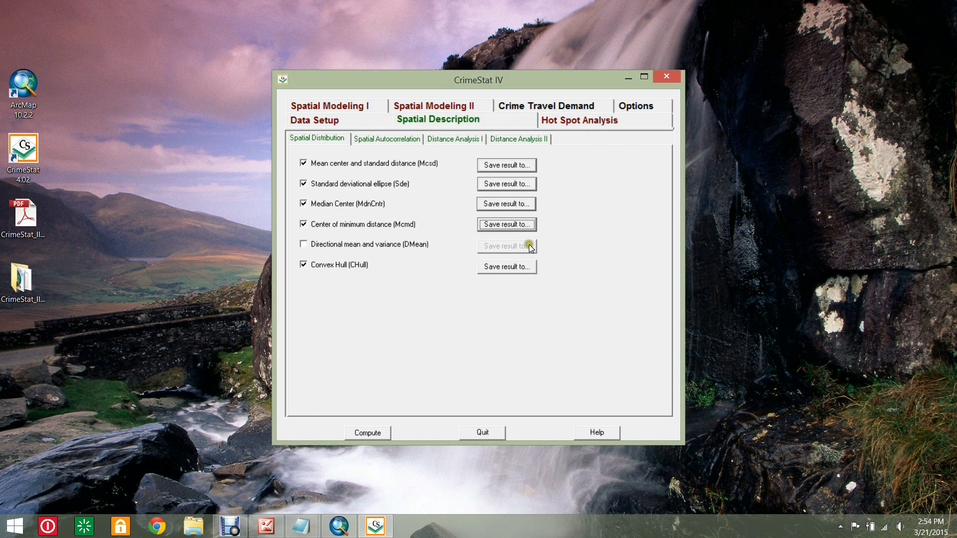
Step: Save the convex hull result as an ArcView SHP and compute all five spatial distribution statistics
{"action": "left_click", "coordinate": [521, 267]}
{"action": "left_click", "coordinate": [561, 160]}
{"action": "left_click", "coordinate": [549, 178]}
{"action": "type", "text": "burglaryhull"}
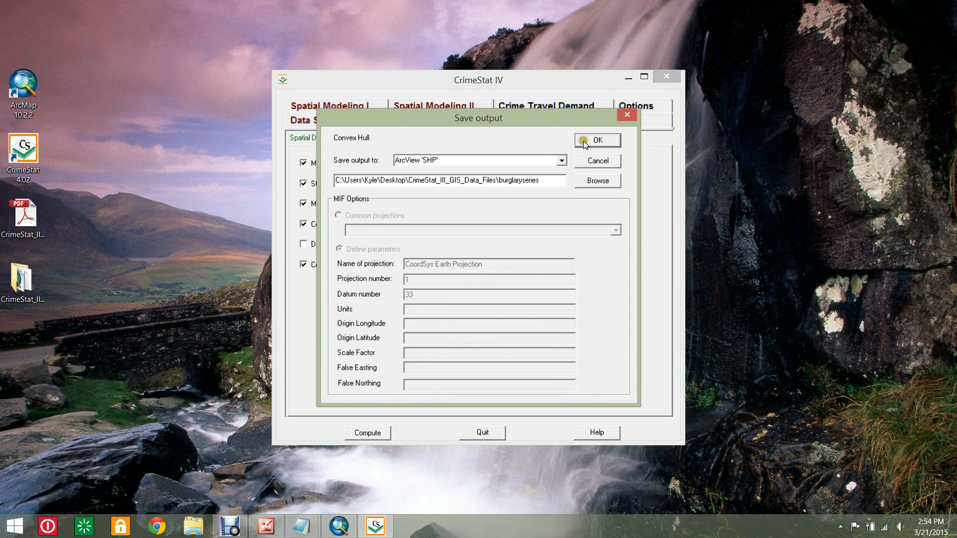
{"action": "left_click", "coordinate": [583, 141]}
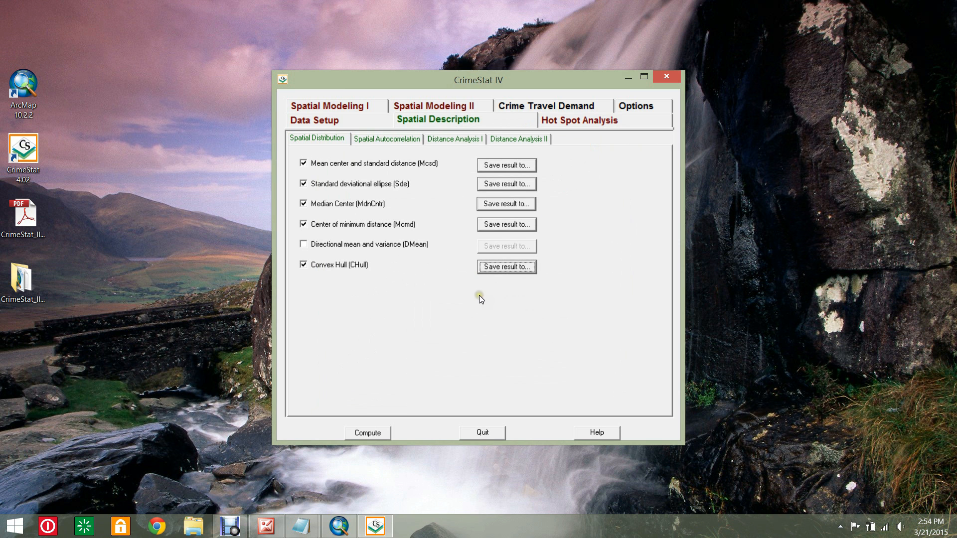
{"action": "left_click", "coordinate": [380, 433]}
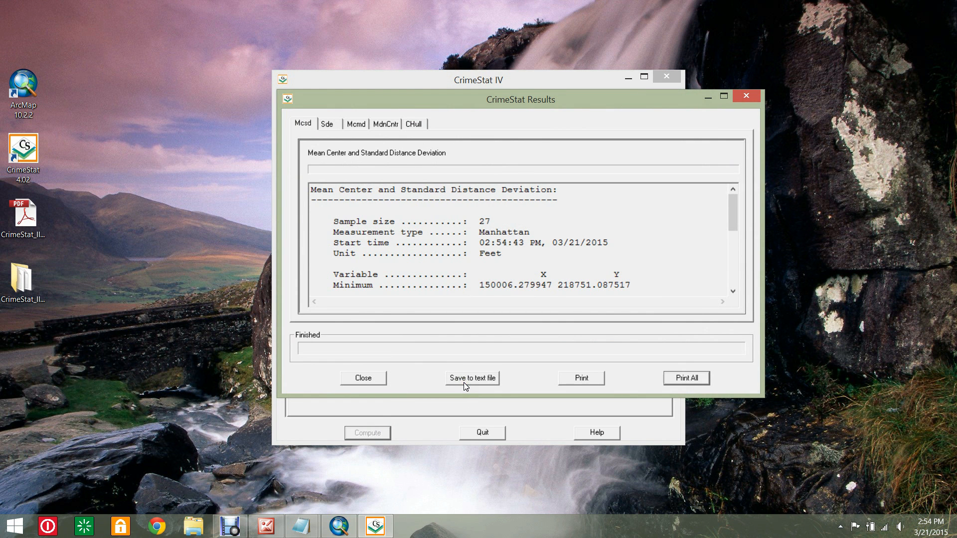
Step: Add the ten burglaryseries output shapefiles (ellipses, convex hull, mean/median/minimum-distance centers, SDD, SDE, XYD) to the map, accepting the spatial reference warning
{"action": "left_click", "coordinate": [338, 526]}
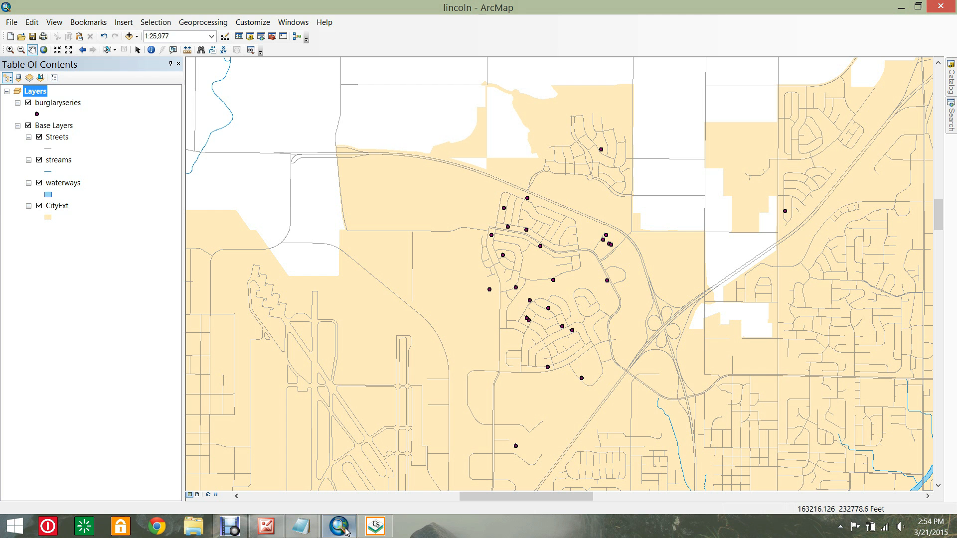
{"action": "left_click", "coordinate": [130, 37]}
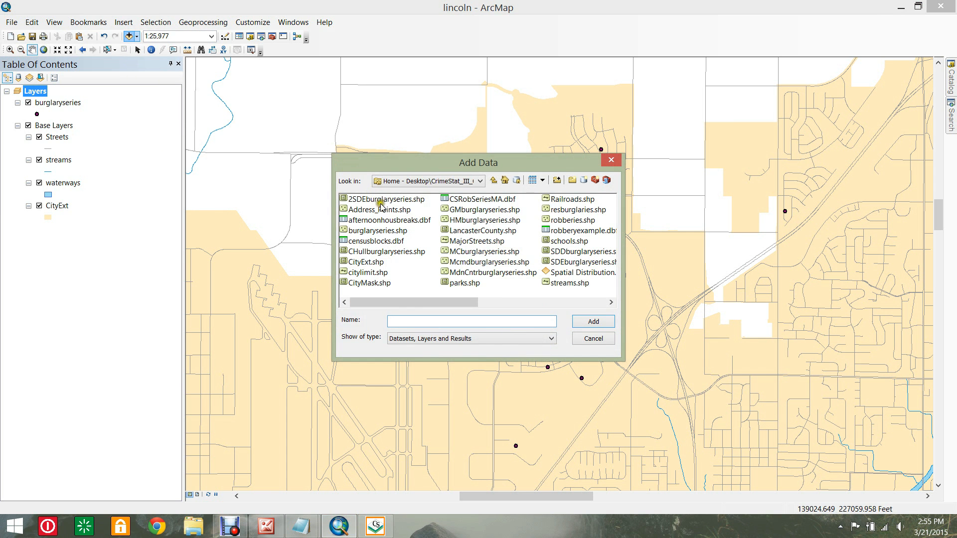
{"action": "left_click", "coordinate": [379, 200]}
{"action": "left_click", "coordinate": [380, 251], "text": "ctrl"}
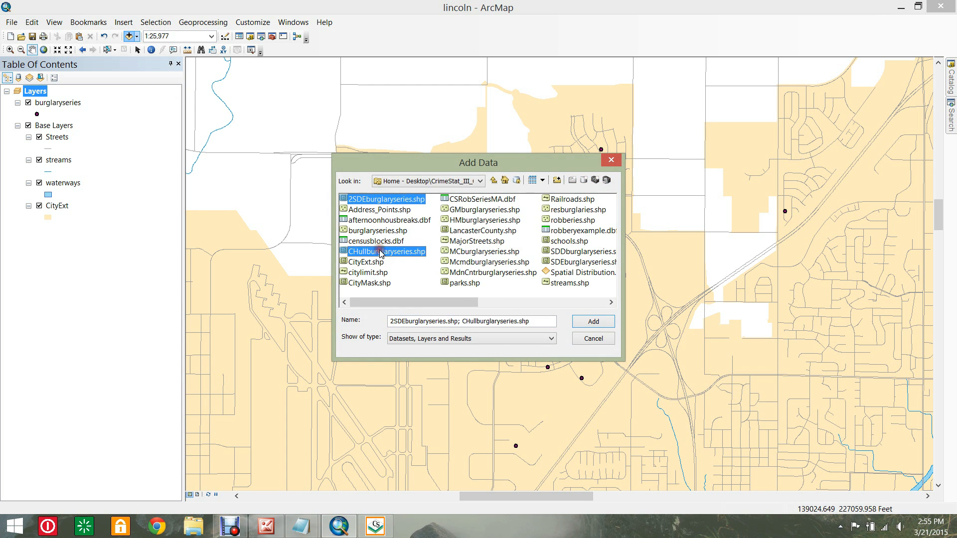
{"action": "left_click", "coordinate": [491, 210], "text": "ctrl"}
{"action": "left_click", "coordinate": [485, 252], "text": "ctrl"}
{"action": "left_click", "coordinate": [492, 273], "text": "ctrl"}
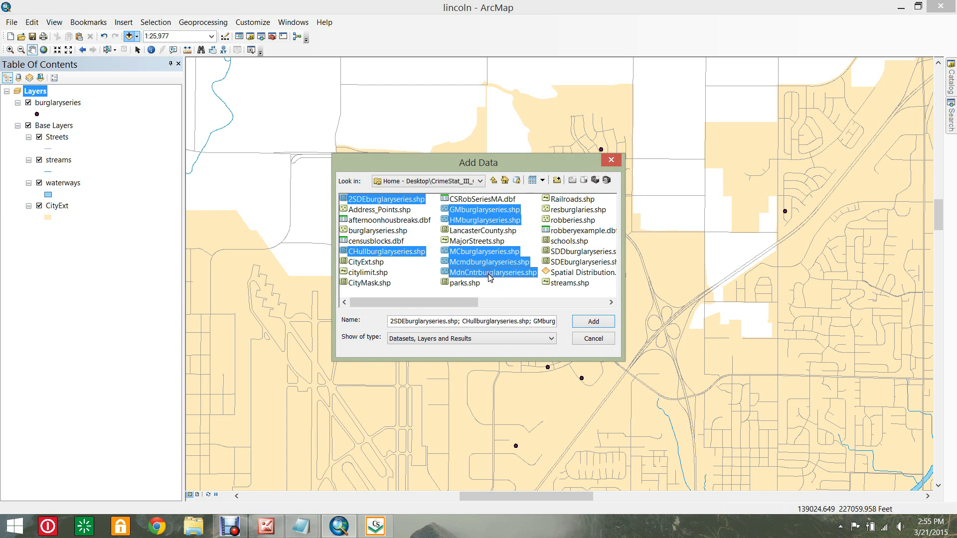
{"action": "left_click", "coordinate": [523, 302]}
{"action": "left_click", "coordinate": [384, 252], "text": "ctrl"}
{"action": "left_click", "coordinate": [385, 262], "text": "ctrl"}
{"action": "left_click", "coordinate": [485, 241], "text": "ctrl"}
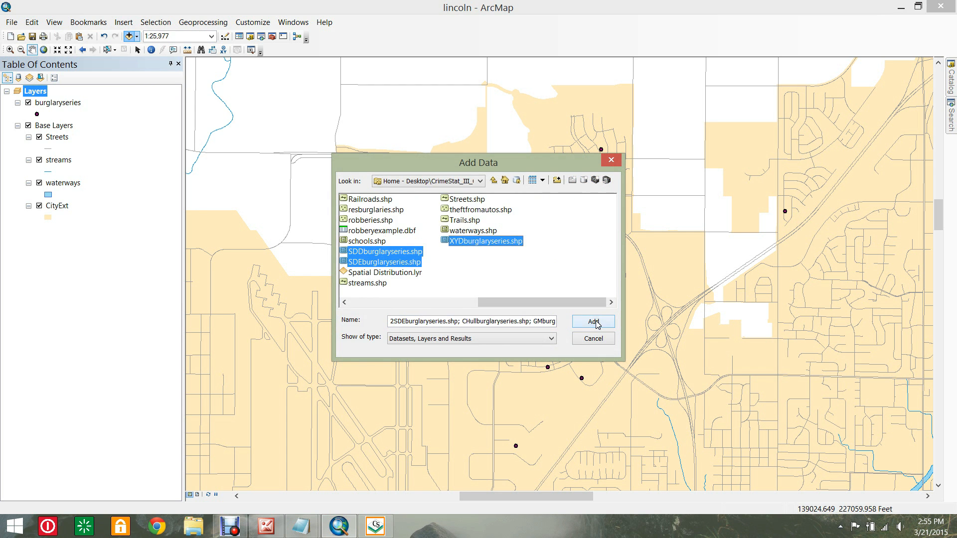
{"action": "left_click", "coordinate": [593, 322]}
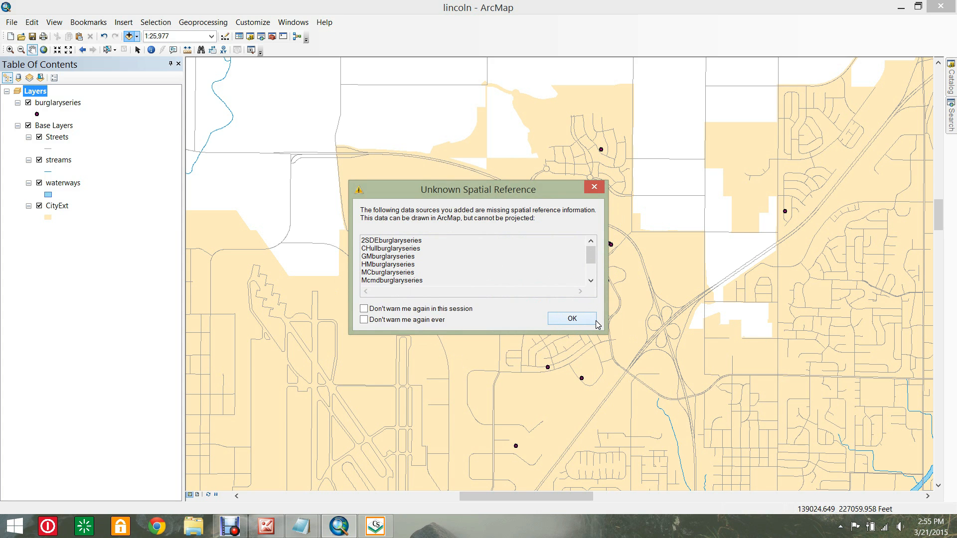
{"action": "left_click", "coordinate": [572, 318]}
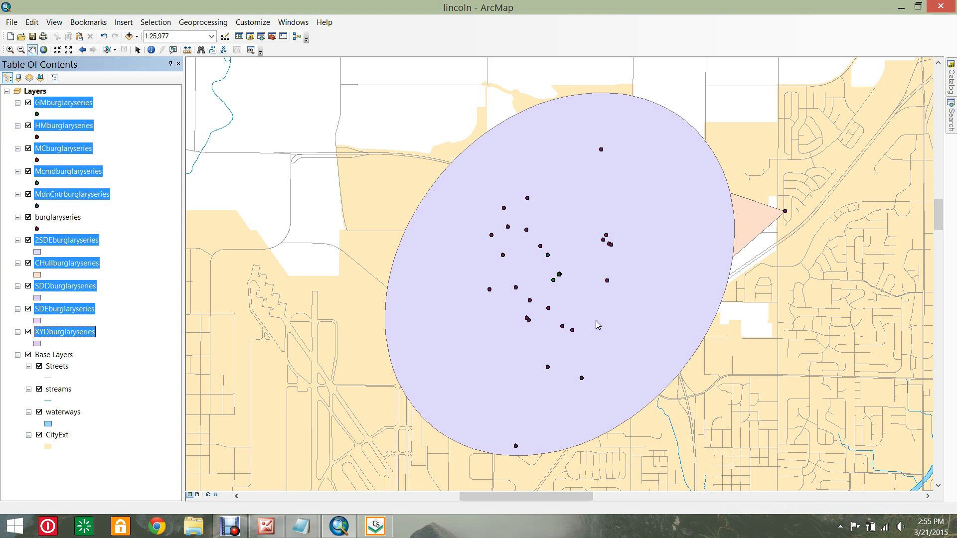
Step: Move aside and close the notes window listing the output abbreviations
{"action": "left_click_drag", "start_coordinate": [403, 78], "coordinate": [434, 155]}
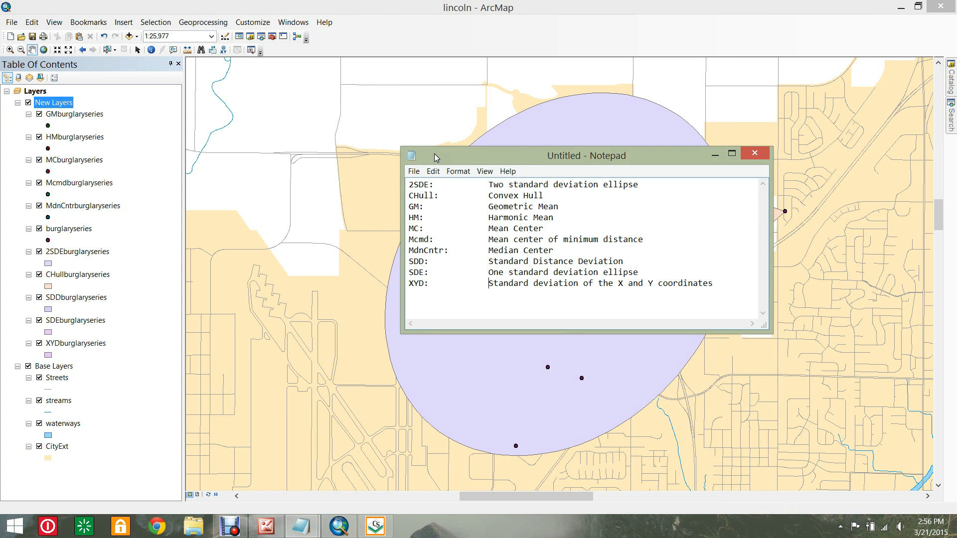
{"action": "left_click", "coordinate": [715, 155]}
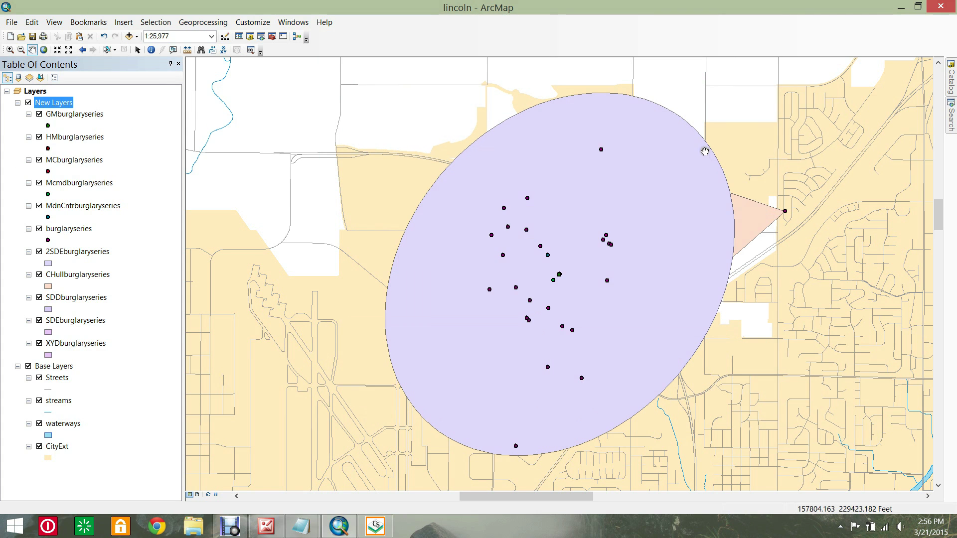
Step: Add Spatial Distribution.lyr to the map, accept the warning, and hide the New Layers group
{"action": "left_click", "coordinate": [129, 35]}
{"action": "left_click", "coordinate": [581, 272]}
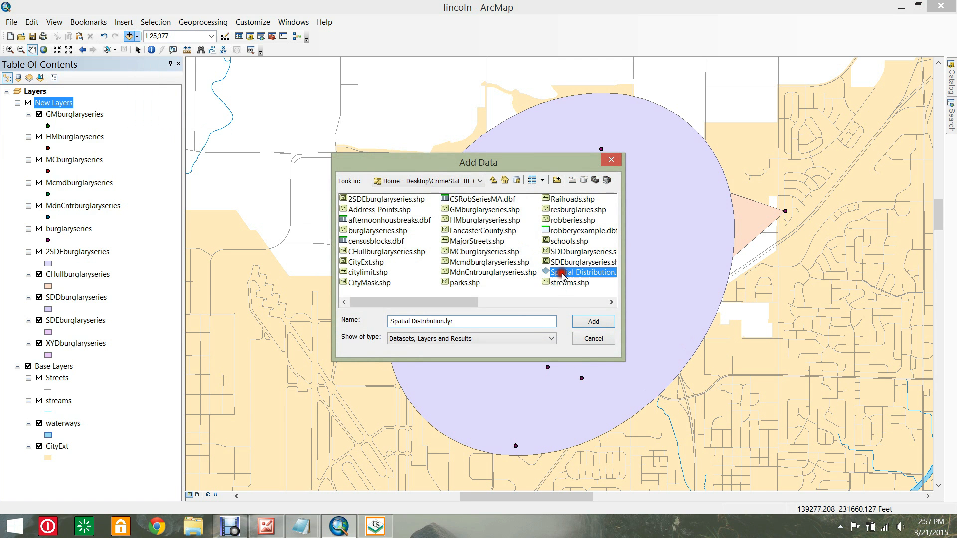
{"action": "left_click", "coordinate": [593, 321]}
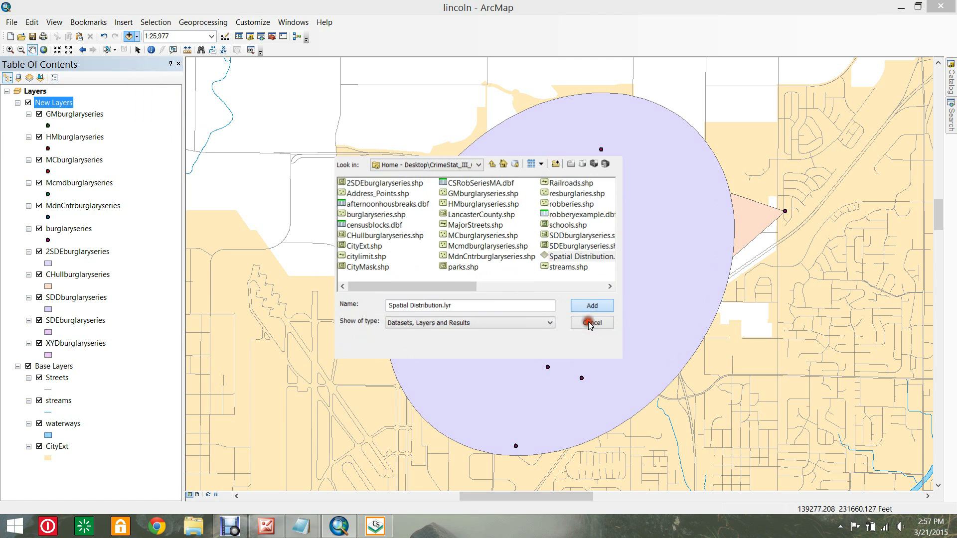
{"action": "left_click", "coordinate": [586, 320]}
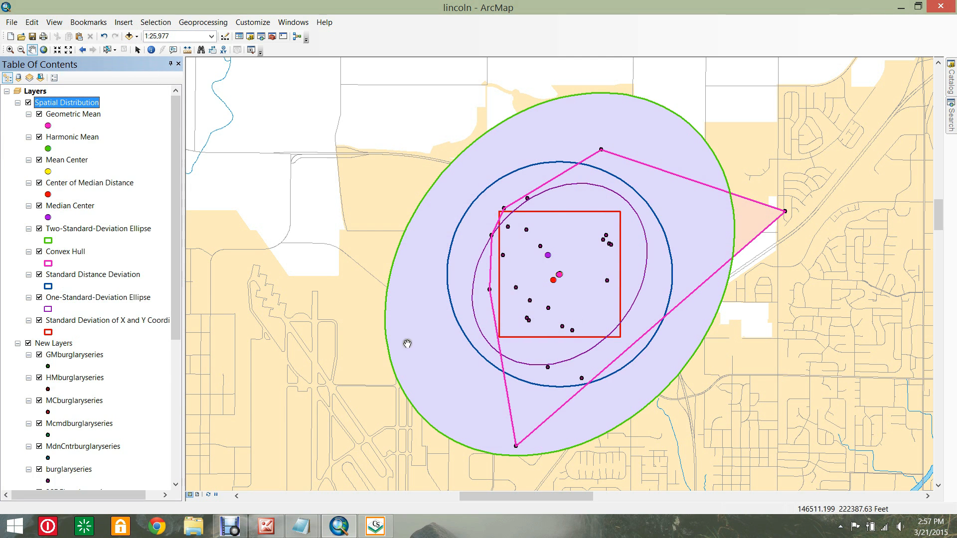
{"action": "left_click", "coordinate": [28, 343]}
{"action": "left_click", "coordinate": [19, 343]}
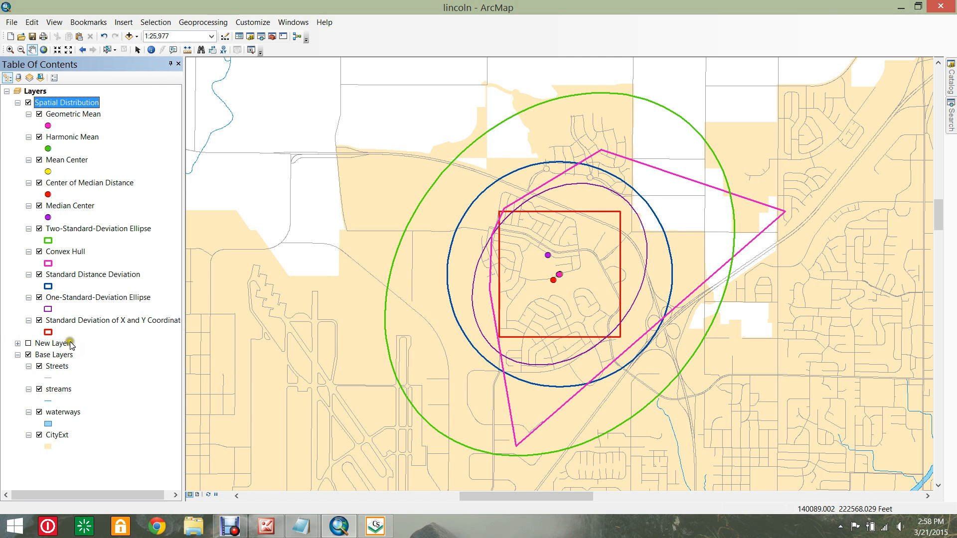
{"action": "scroll", "coordinate": [548, 275], "scroll_direction": "up", "scroll_amount": 3}
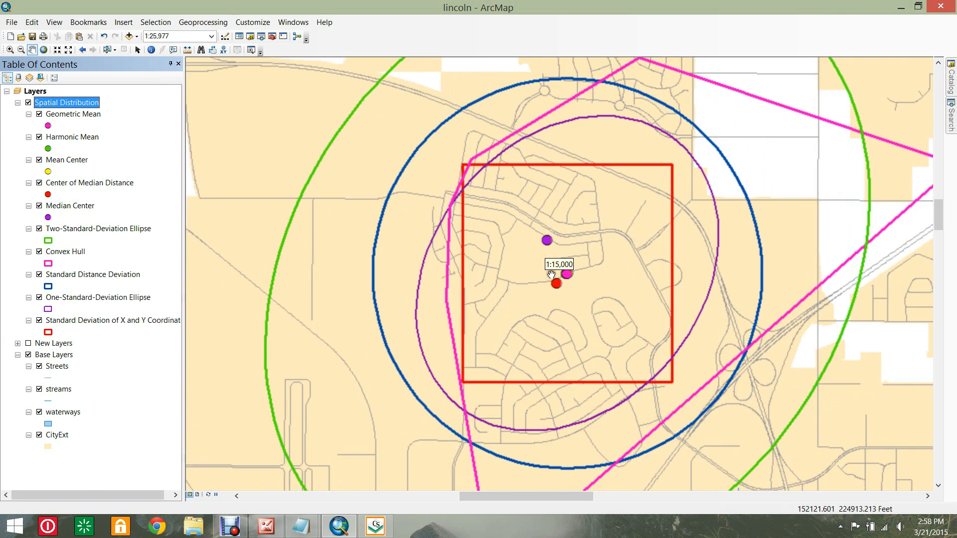
{"action": "scroll", "coordinate": [553, 262], "scroll_direction": "up", "scroll_amount": 3}
{"action": "scroll", "coordinate": [557, 255], "scroll_direction": "up", "scroll_amount": 3}
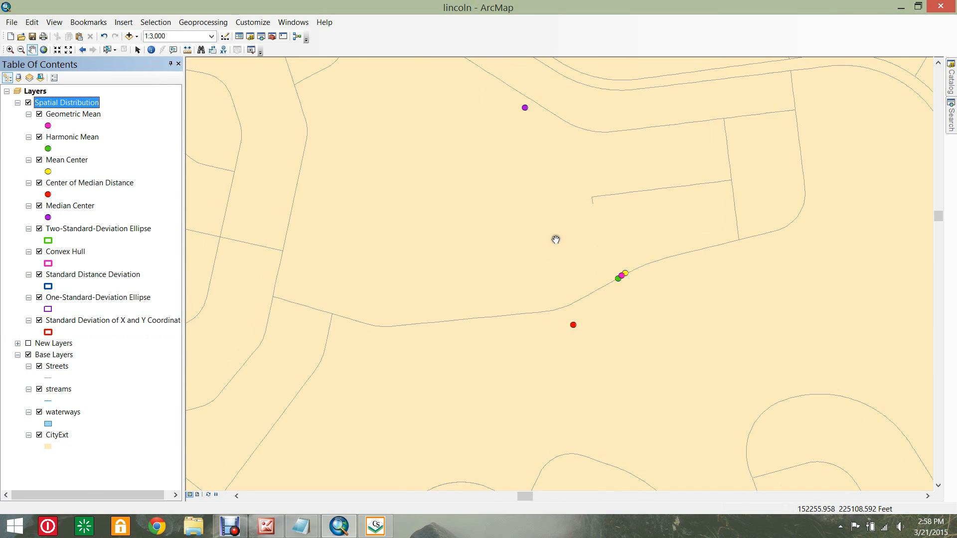
{"action": "left_click_drag", "start_coordinate": [556, 250], "coordinate": [516, 295]}
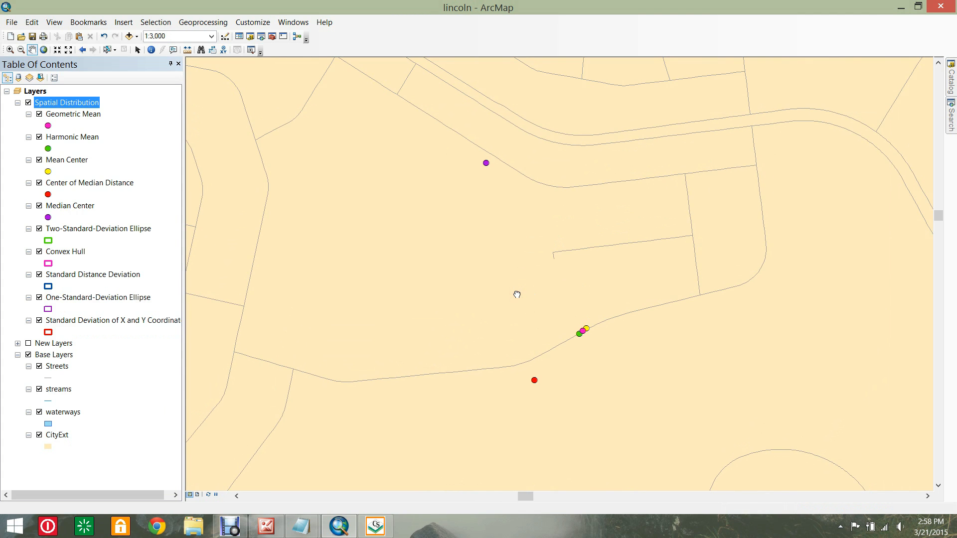
{"action": "left_click", "coordinate": [88, 22]}
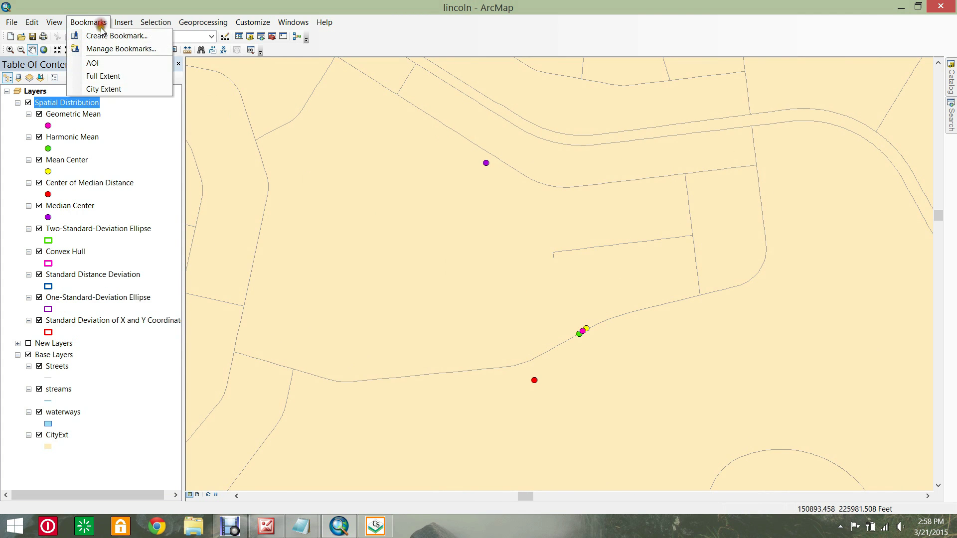
{"action": "left_click", "coordinate": [109, 63]}
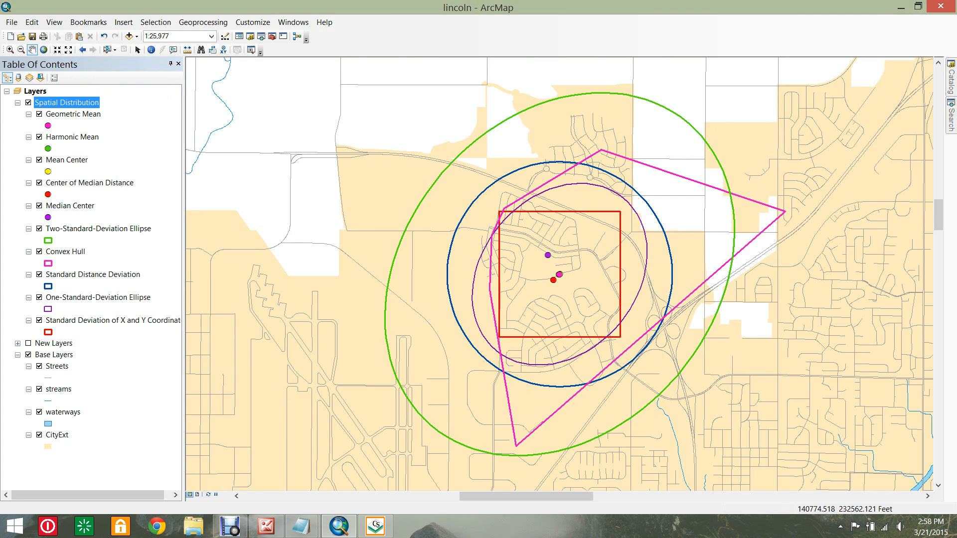
{"action": "key", "text": "alt+Tab"}
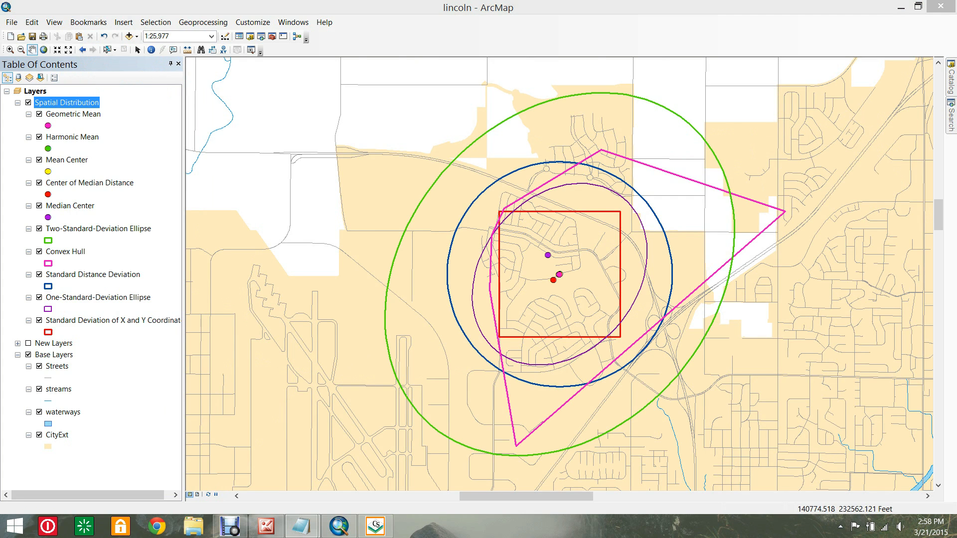